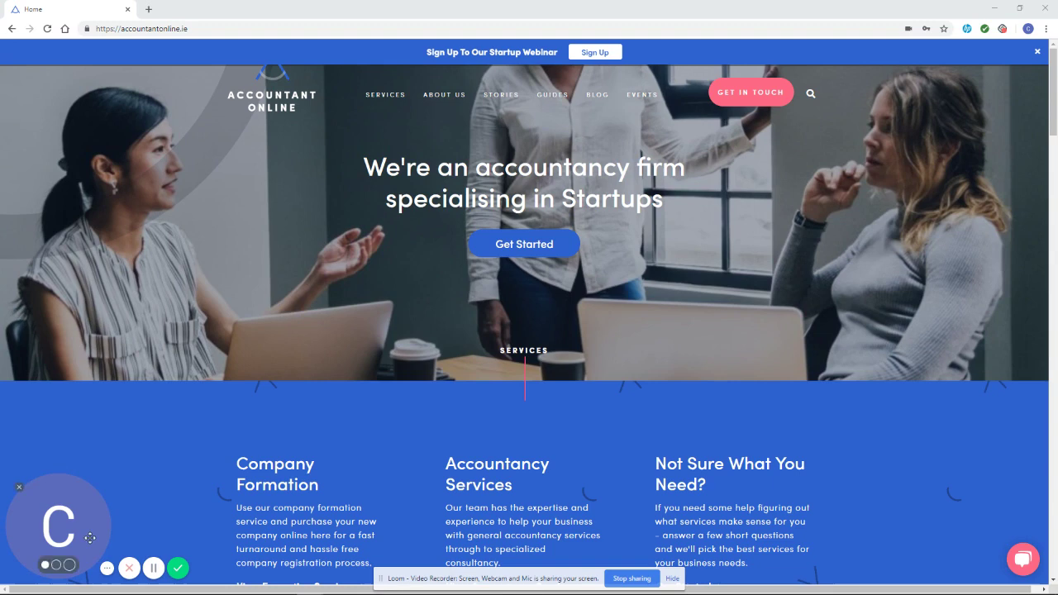
click(245, 30)
text(www.)
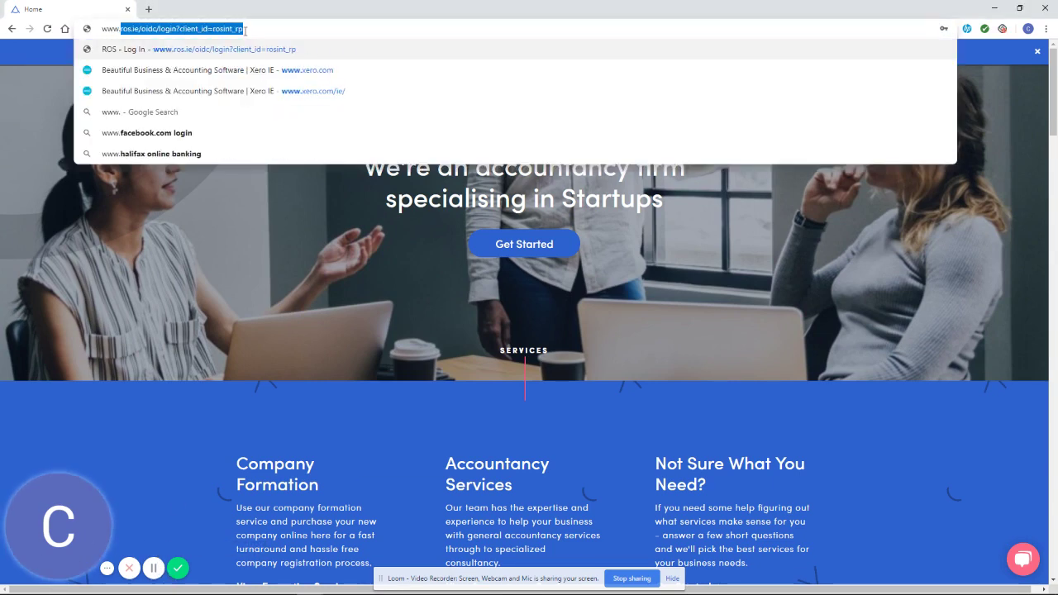
text(surf)
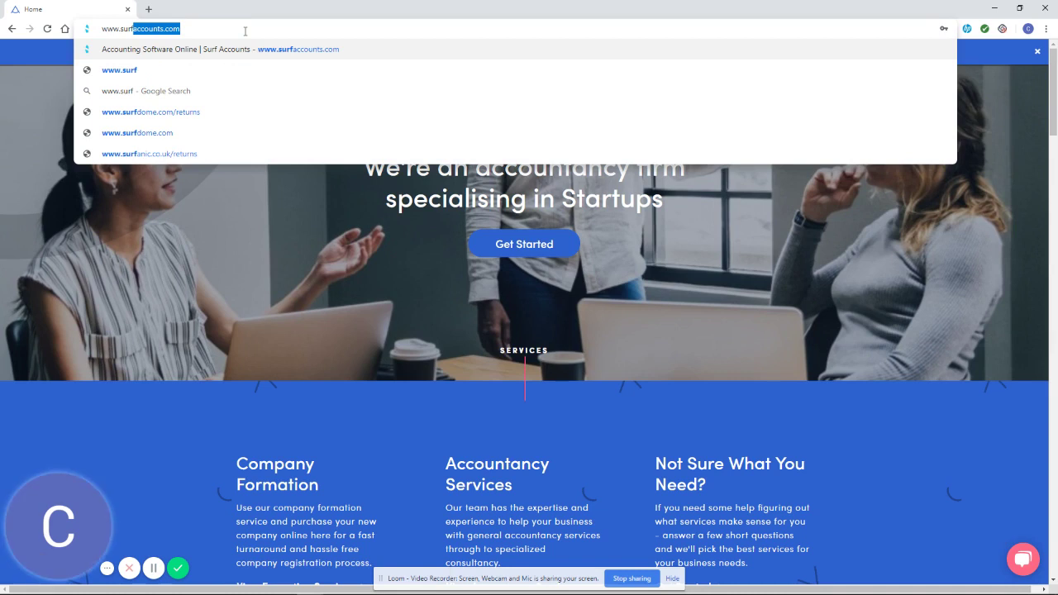
key(End)
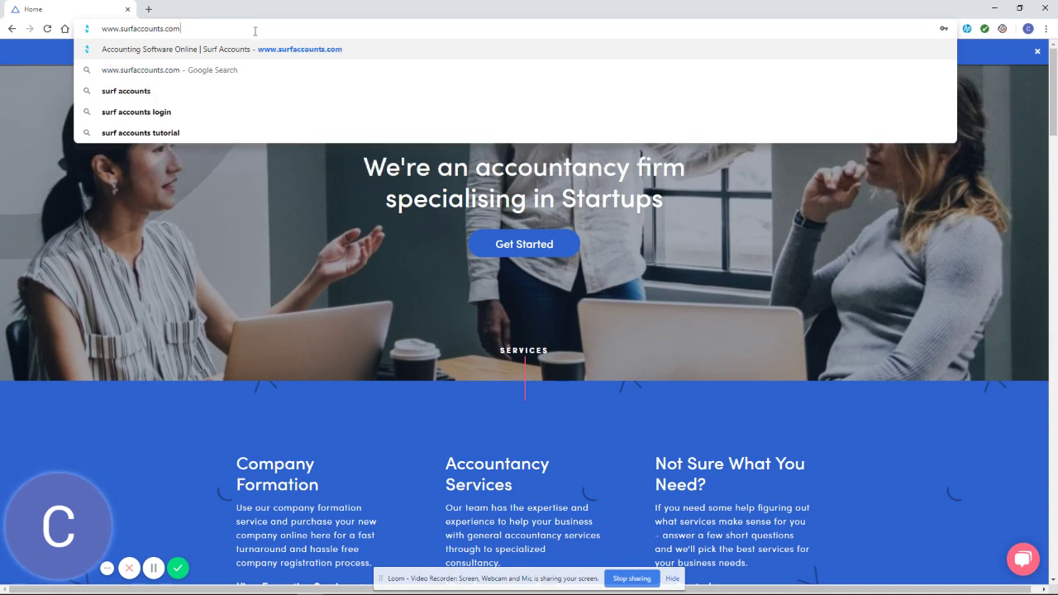
key(Return)
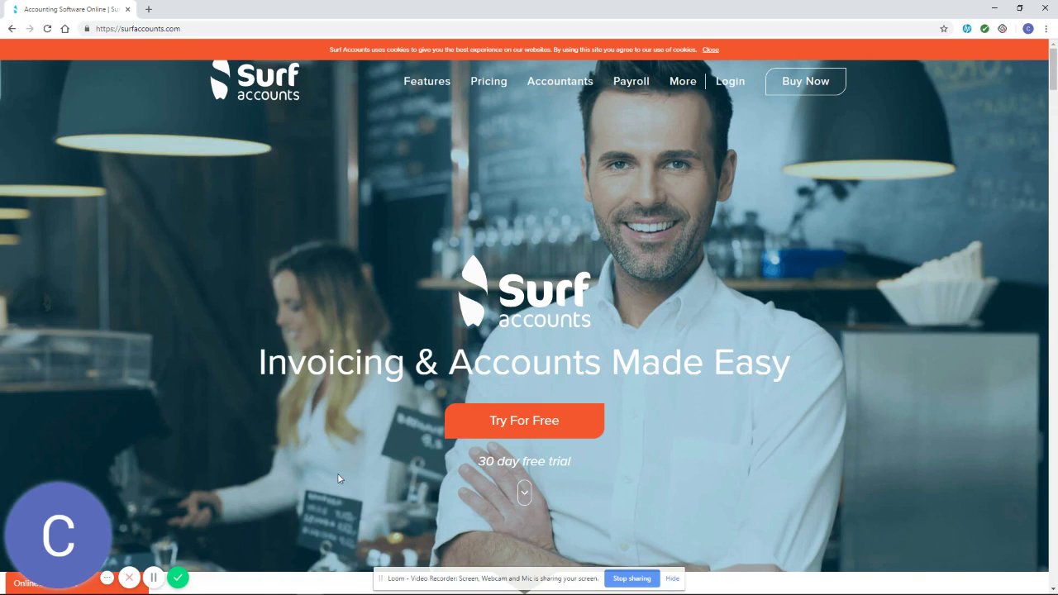
Sign up a free-trial user via the User Setup form, declining Chrome's password save
click(543, 423)
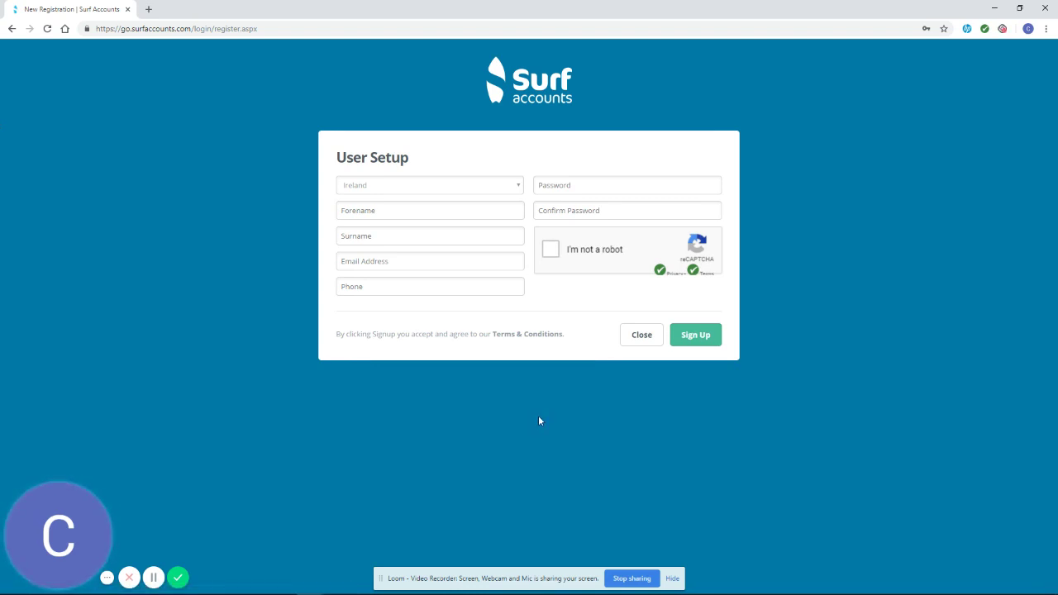
click(453, 212)
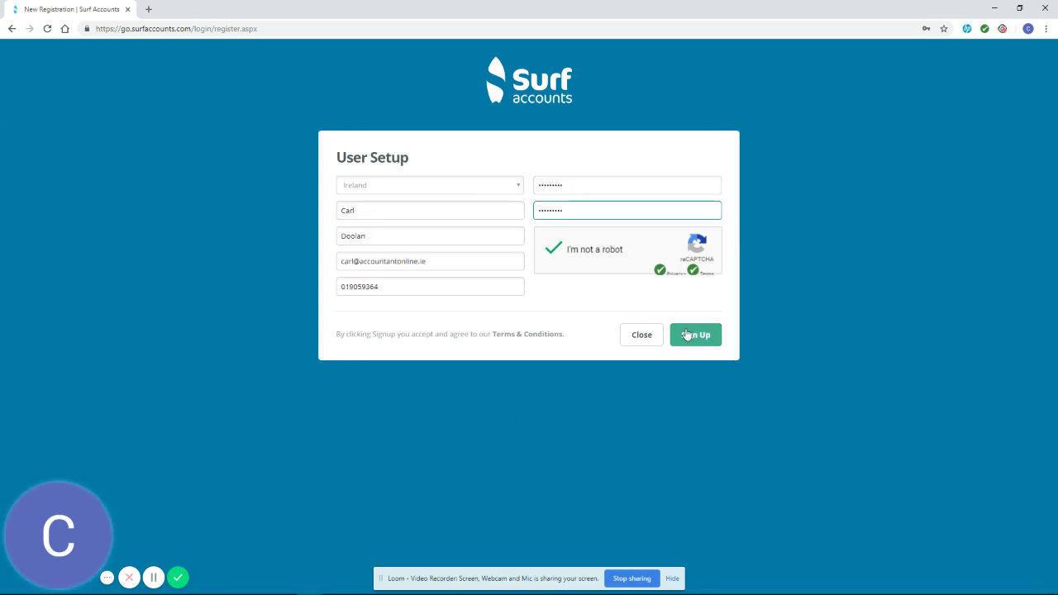
click(686, 334)
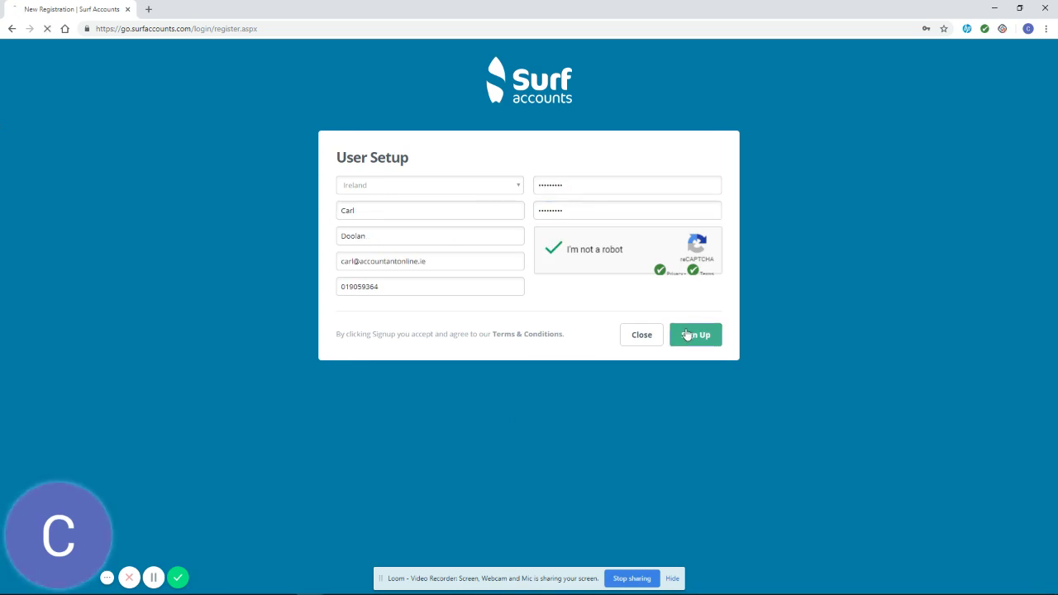
click(926, 119)
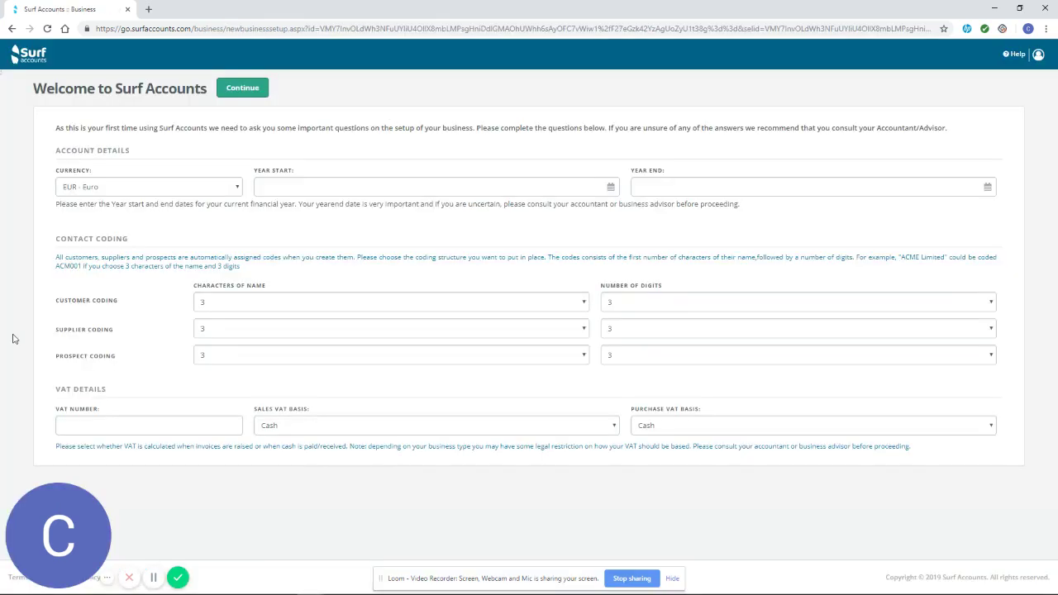
Set the financial year to run from 01/01/2018 to 31/12/2018
click(305, 188)
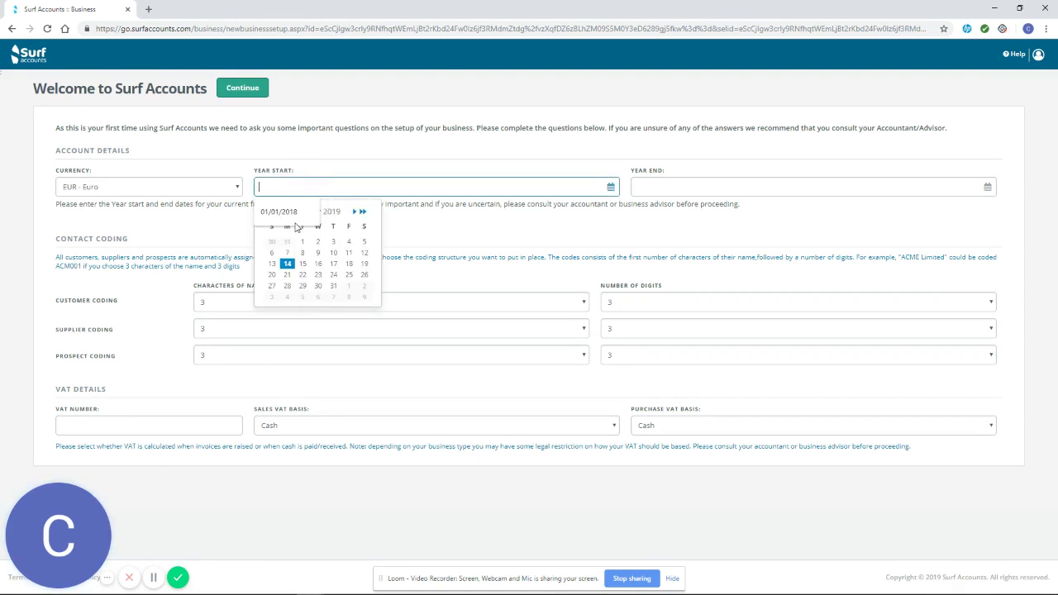
click(296, 215)
click(769, 187)
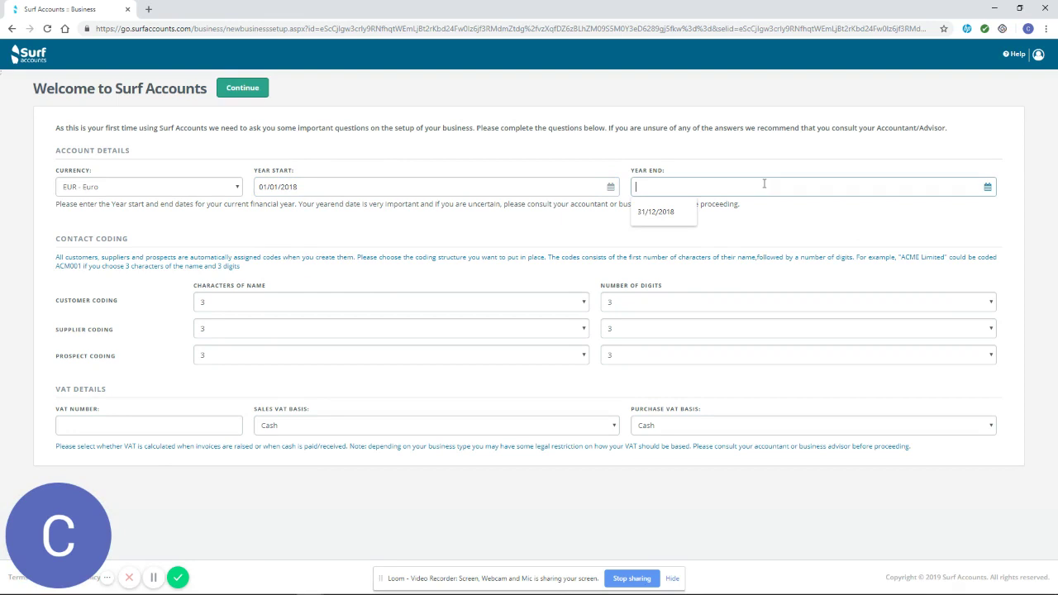
click(676, 214)
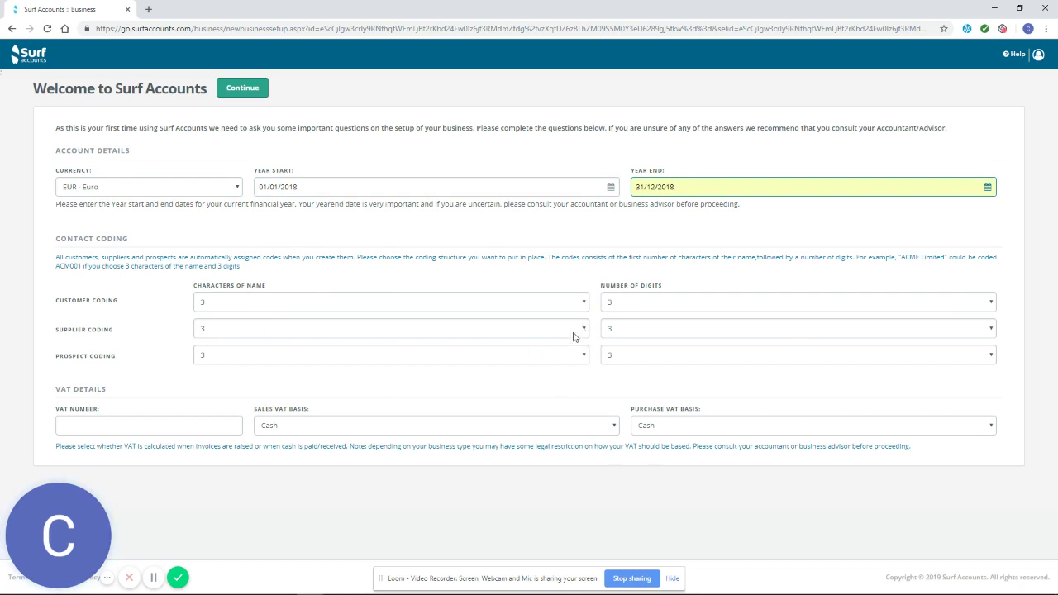
Enter VAT number 1234567A and set both sales and purchase VAT basis to Invoice
click(180, 425)
text(12)
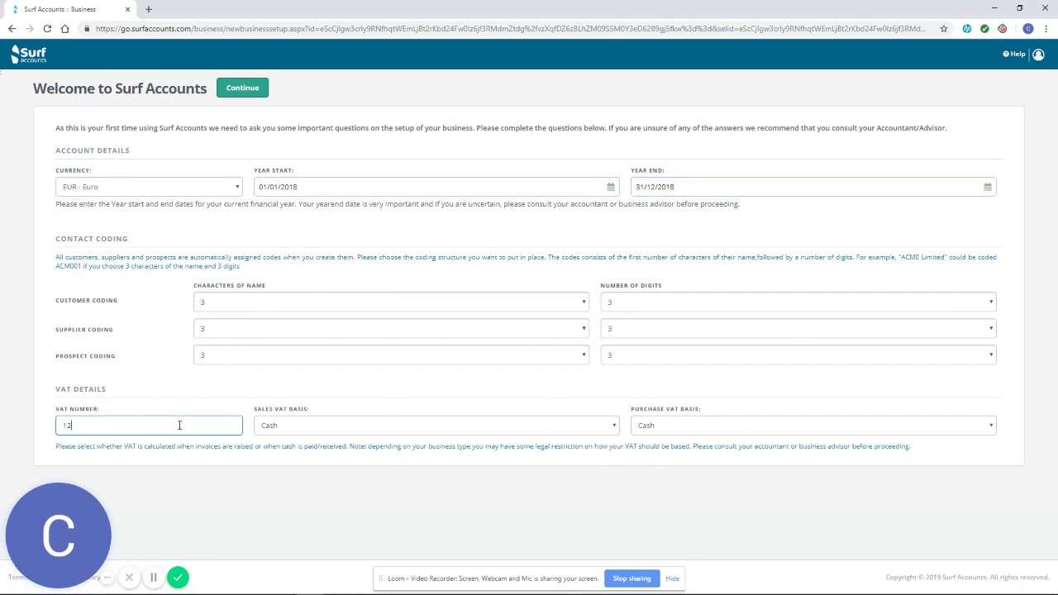
text(34567A)
click(430, 426)
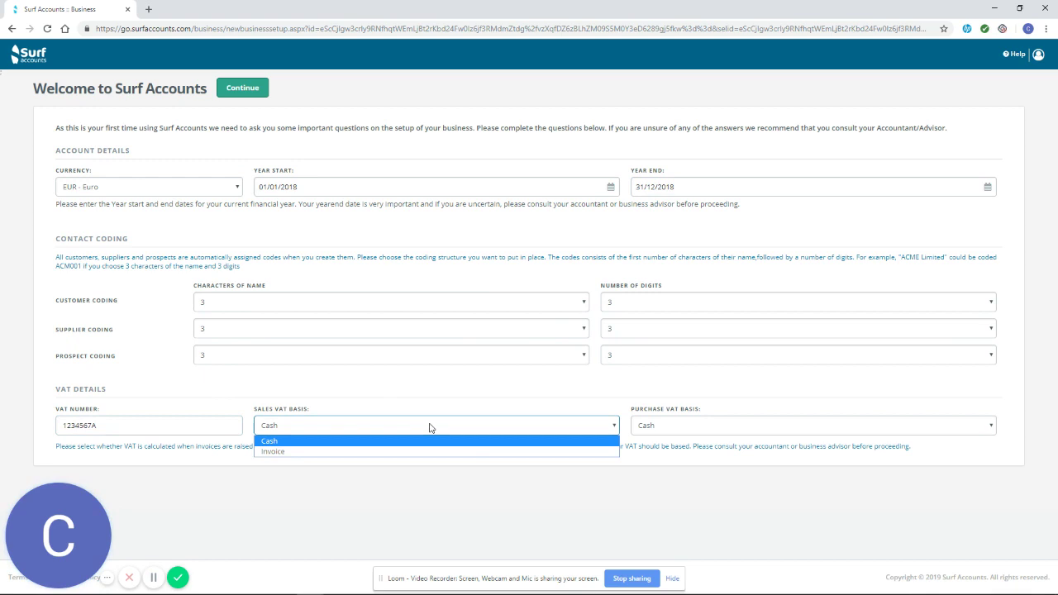
click(438, 453)
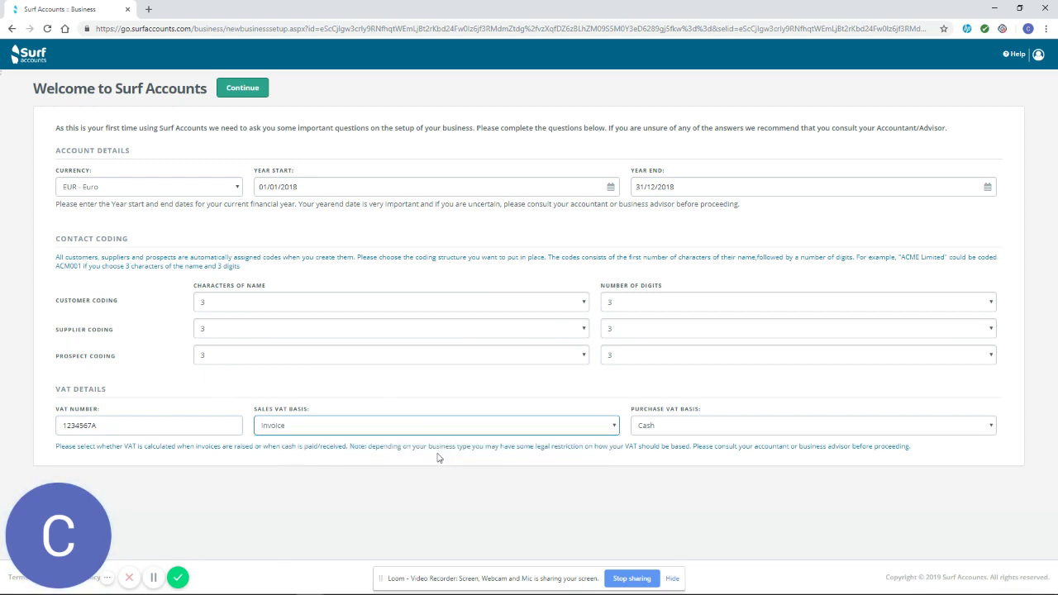
click(699, 426)
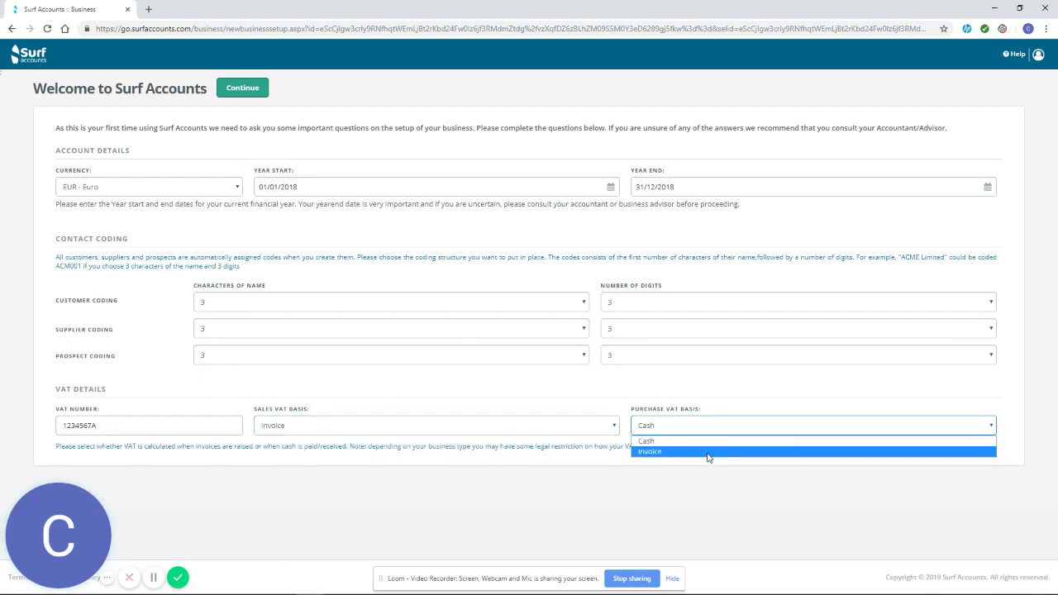
click(708, 452)
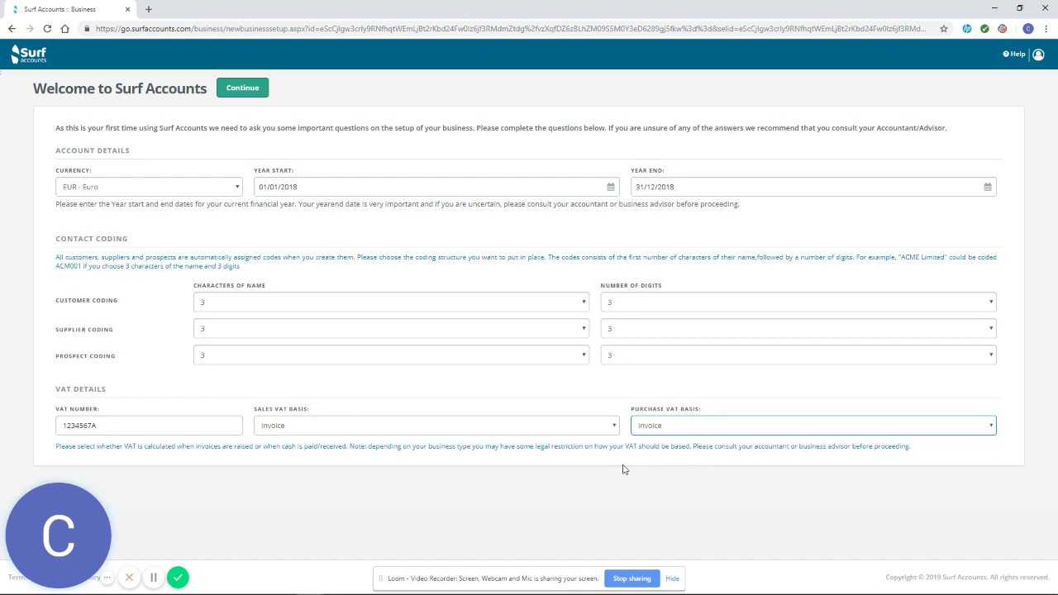
Save the business setup, then open the Settings overview from the left sidebar
click(260, 92)
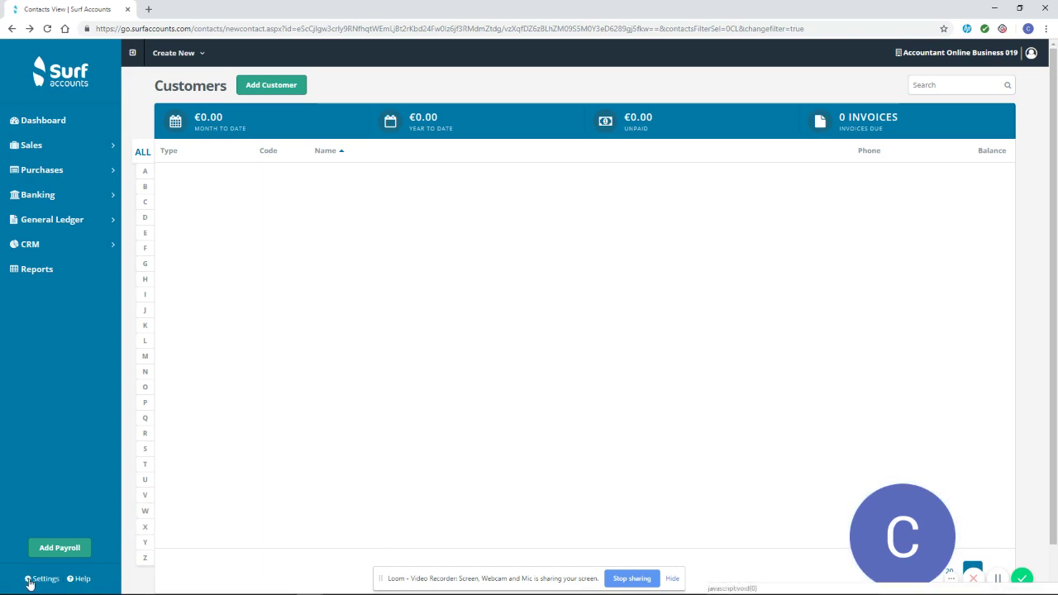
click(29, 580)
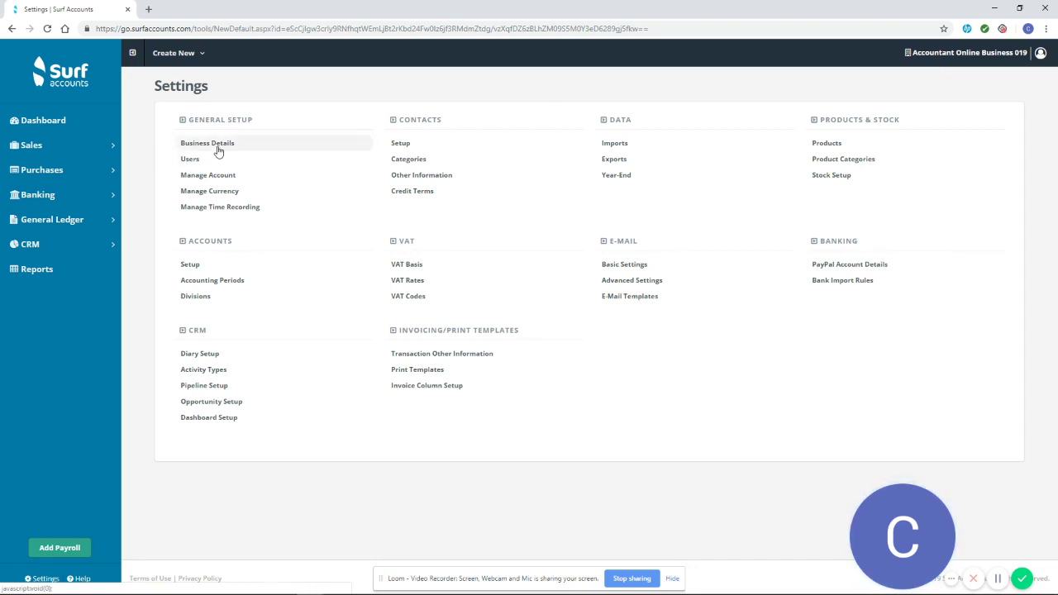
View the Business Details page, then go back to the Settings overview
click(218, 151)
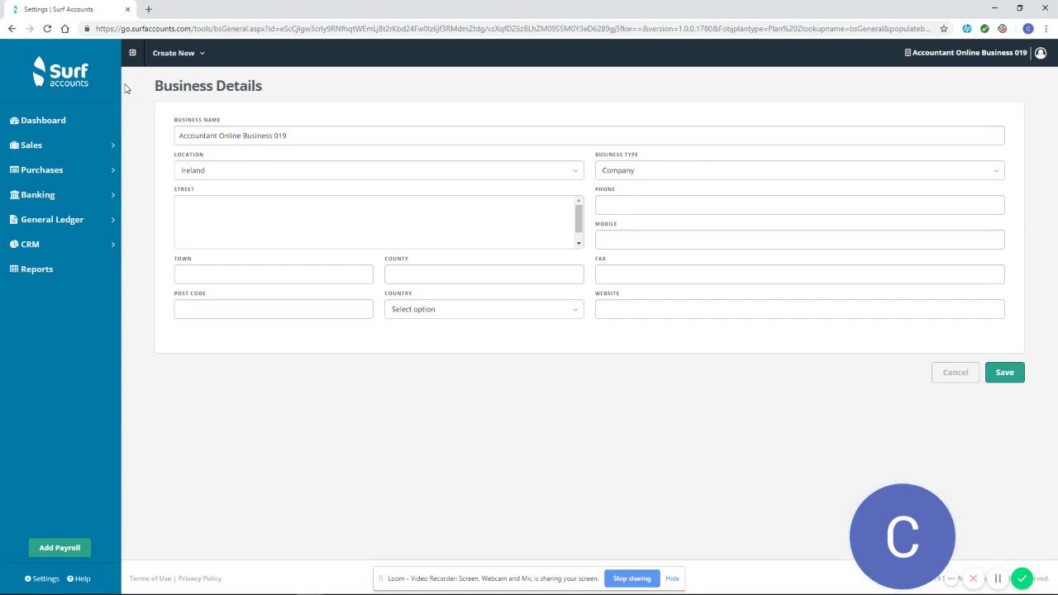
key(alt+Left)
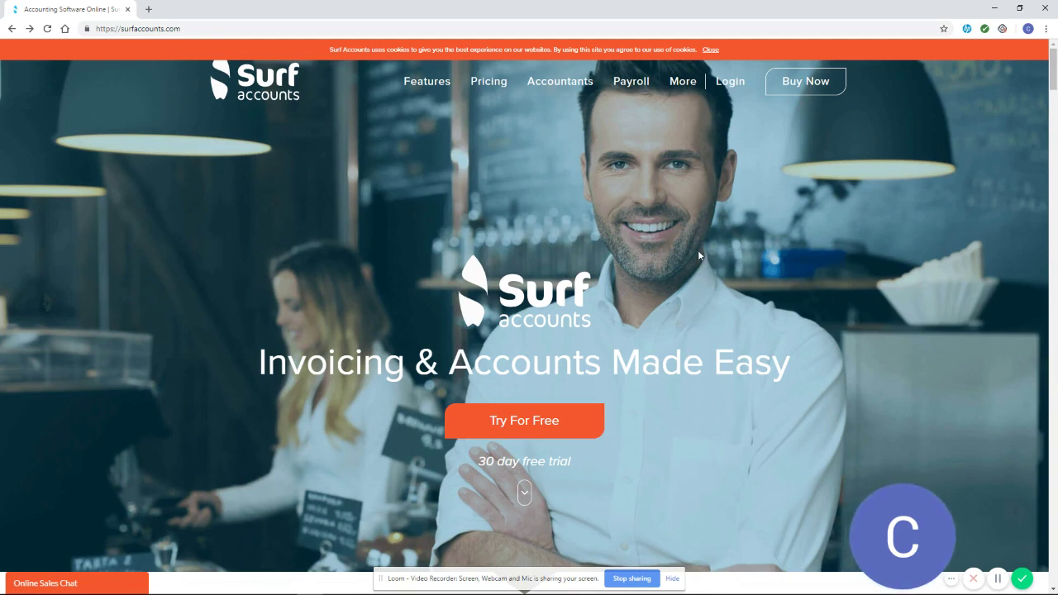
Log in using the autofilled saved email and password to reach the empty Customers list
click(731, 82)
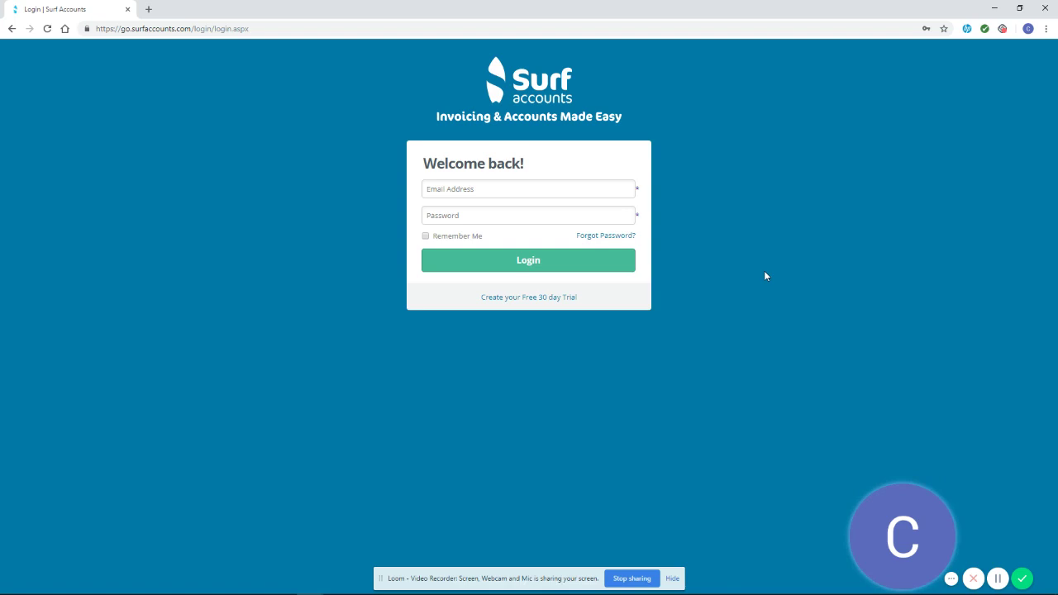
click(566, 191)
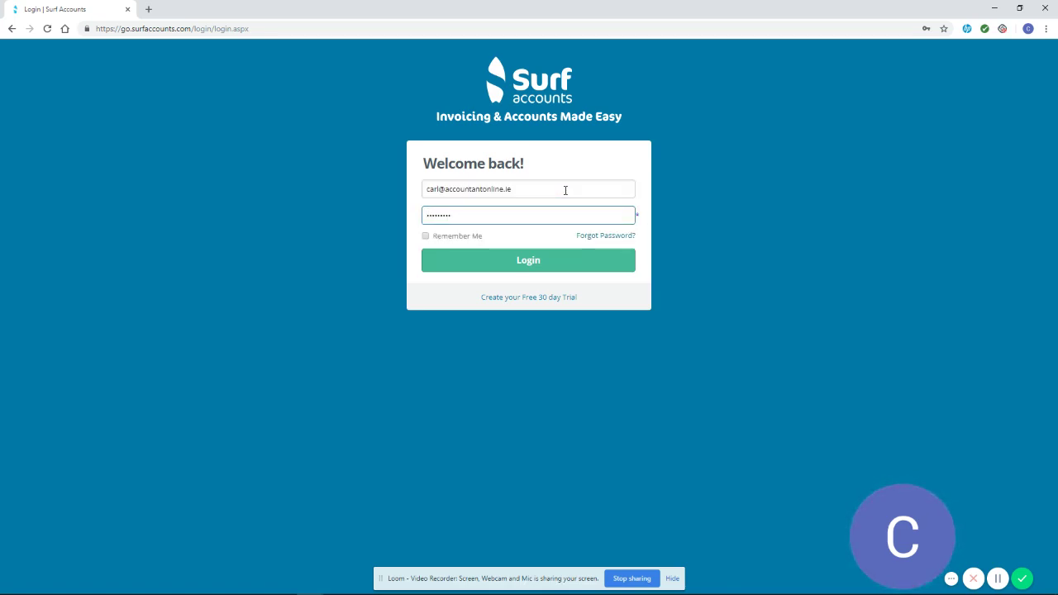
click(727, 263)
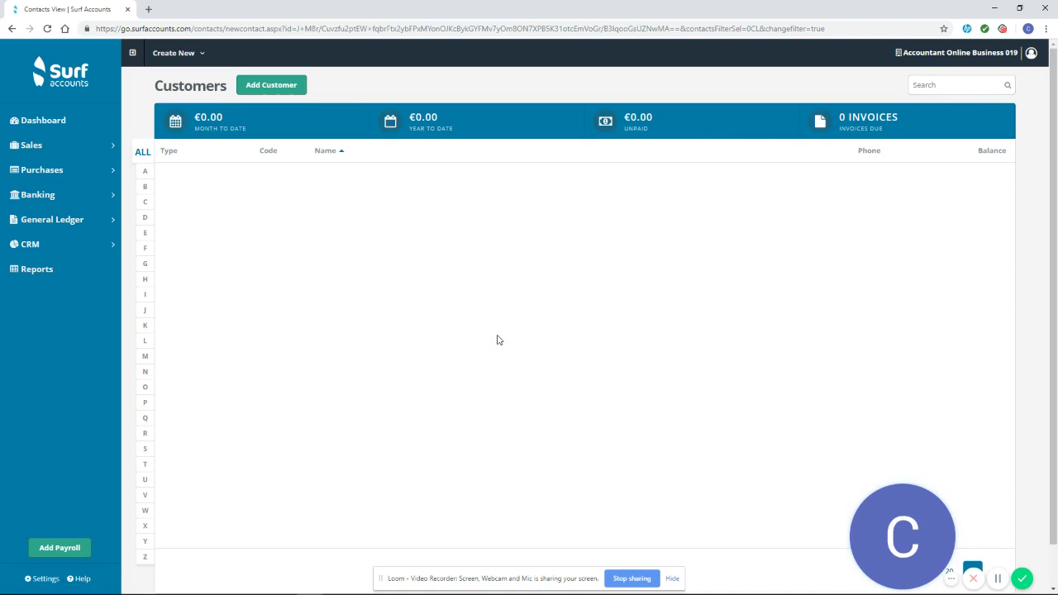
Open Settings from the bottom of the left sidebar on the Customers list
click(42, 582)
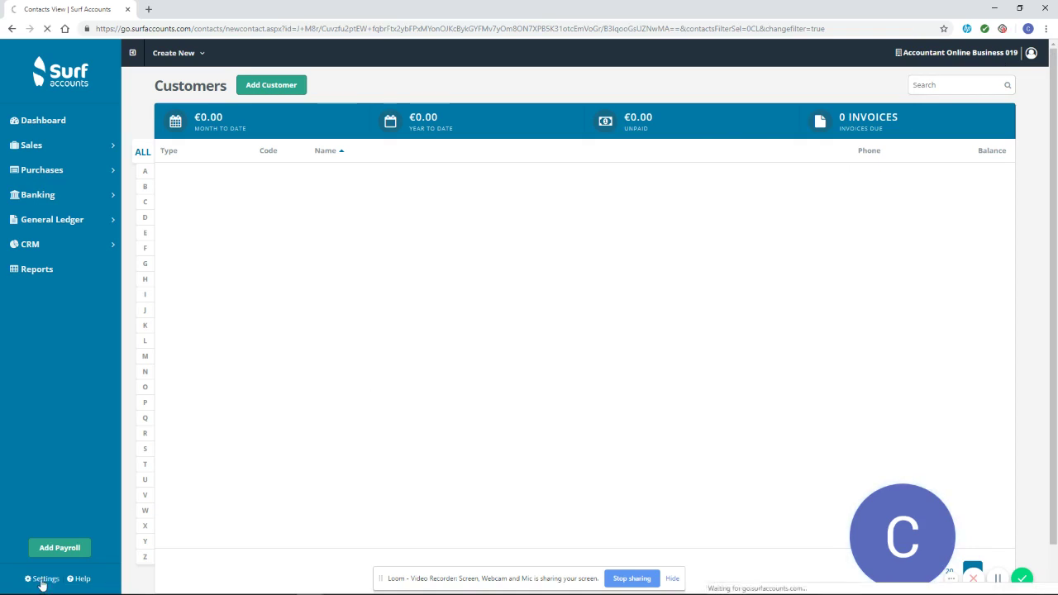